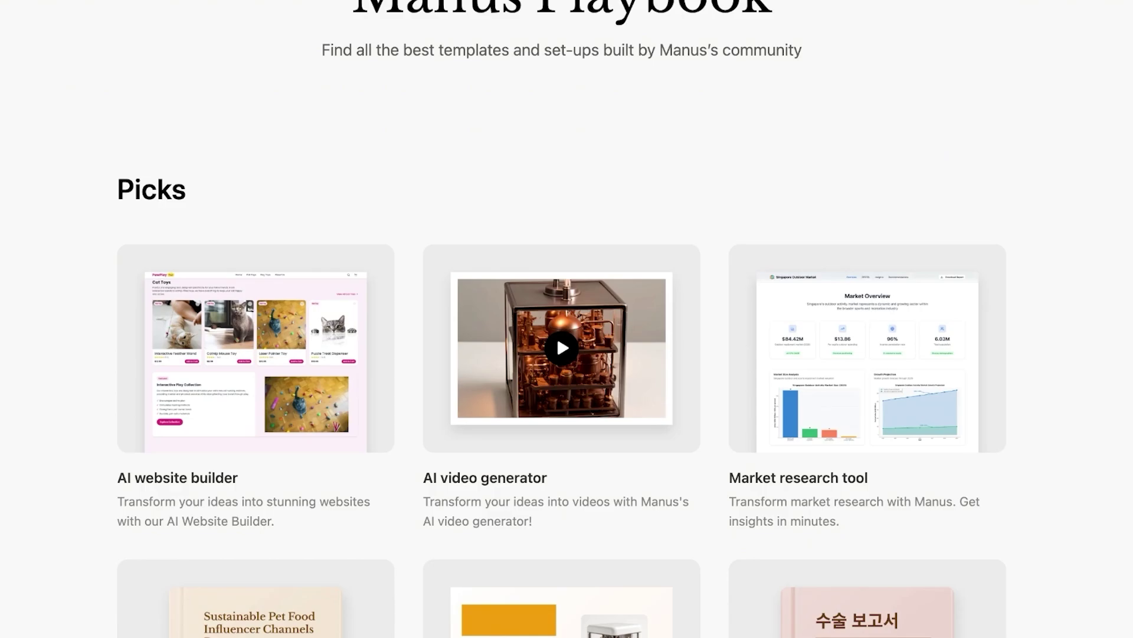
Scroll up and down through the Manus Playbook of community templates
{"action": "scroll", "coordinate": [562, 318], "scroll_direction": "down", "scroll_amount": 7}
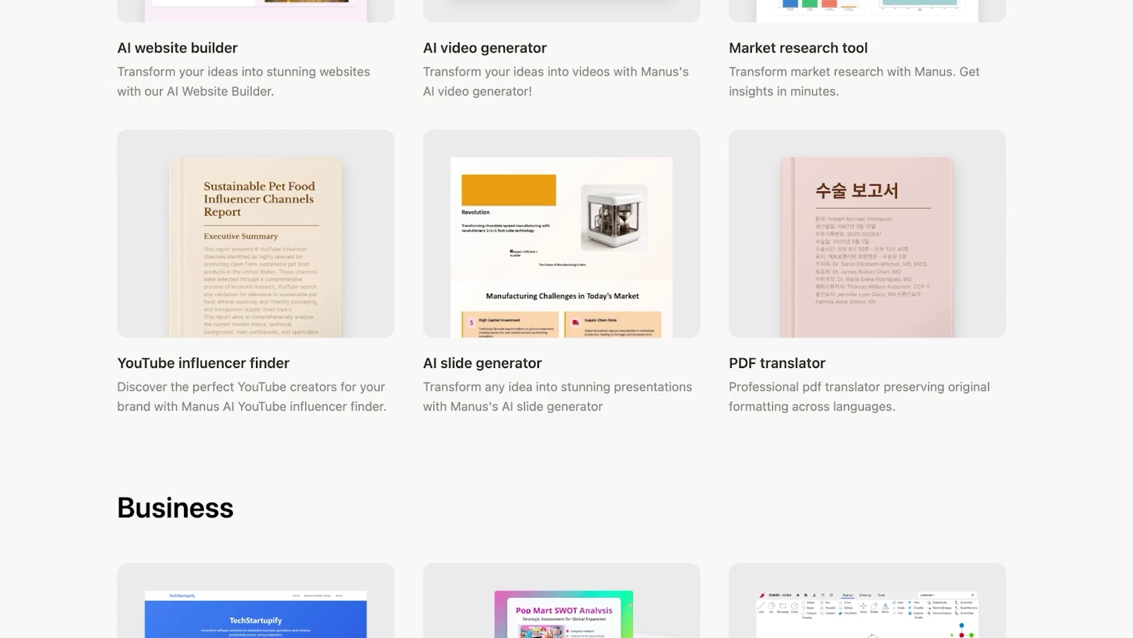
{"action": "scroll", "coordinate": [567, 319], "scroll_direction": "up", "scroll_amount": 10}
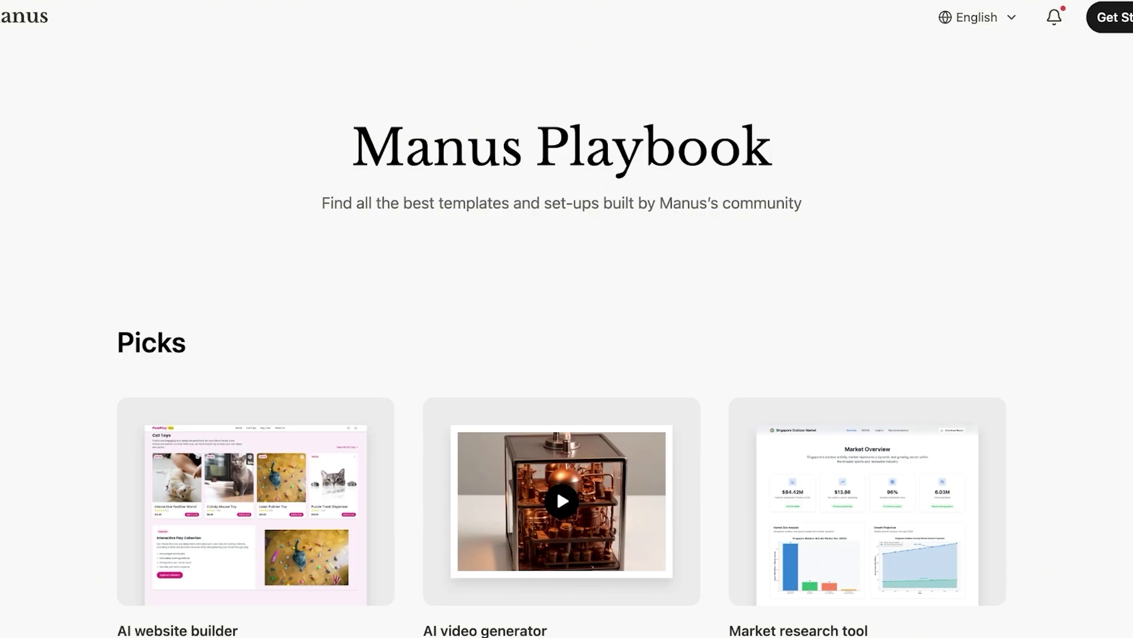
{"action": "scroll", "coordinate": [567, 319], "scroll_direction": "down", "scroll_amount": 3}
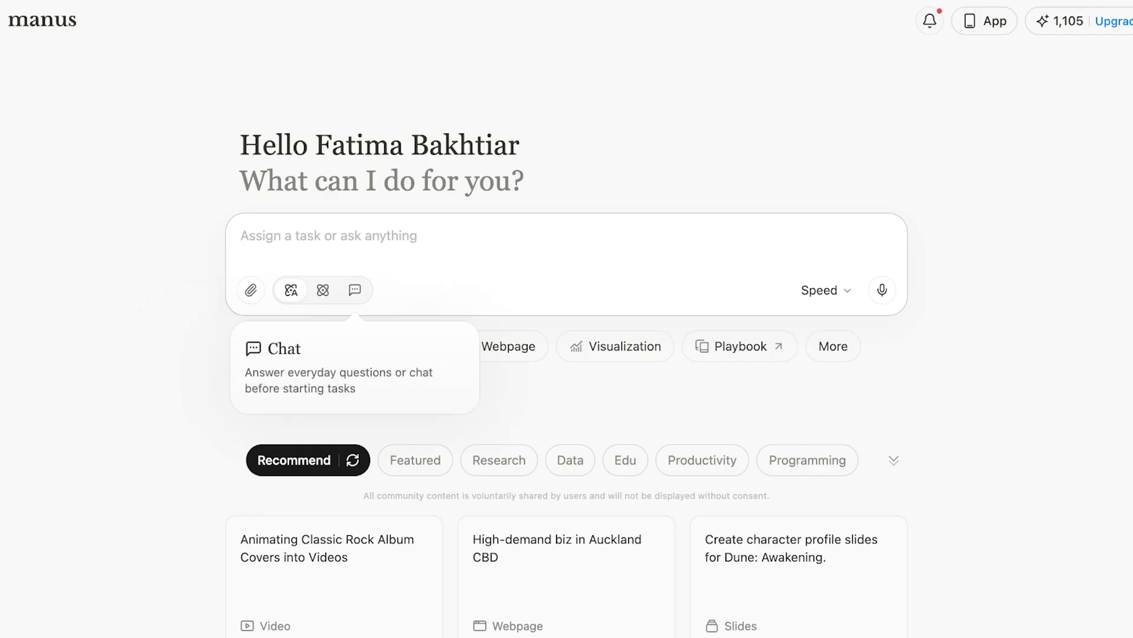
Refresh the Recommend section to load a new set of community task cards
{"action": "scroll", "coordinate": [567, 354], "scroll_direction": "down", "scroll_amount": 5}
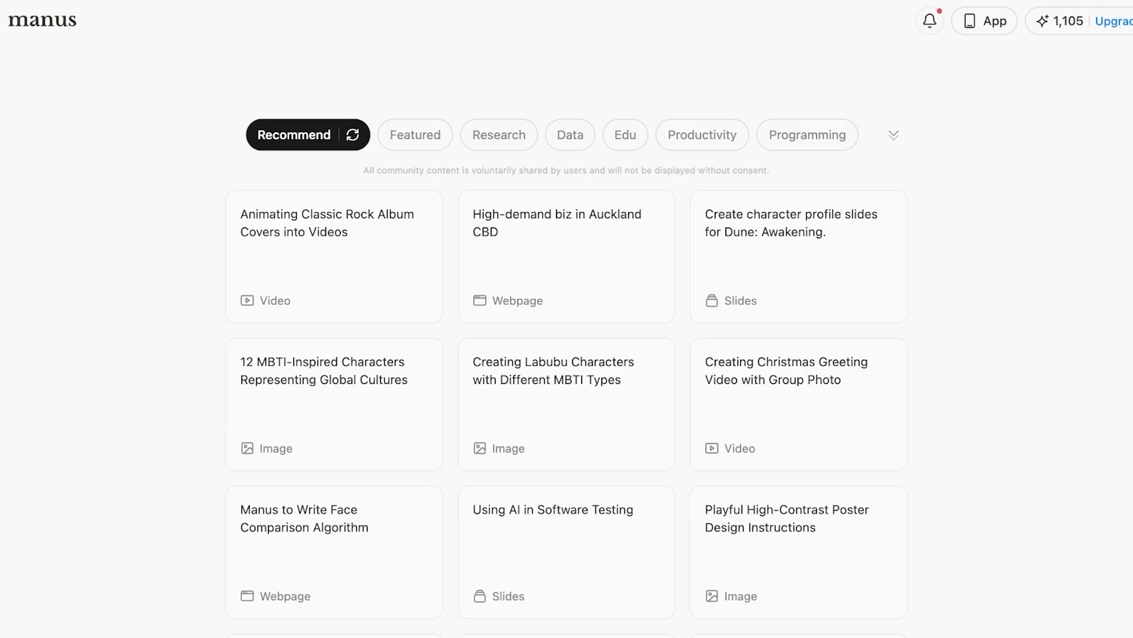
{"action": "scroll", "coordinate": [567, 354], "scroll_direction": "down", "scroll_amount": 4}
{"action": "scroll", "coordinate": [567, 355], "scroll_direction": "up", "scroll_amount": 8}
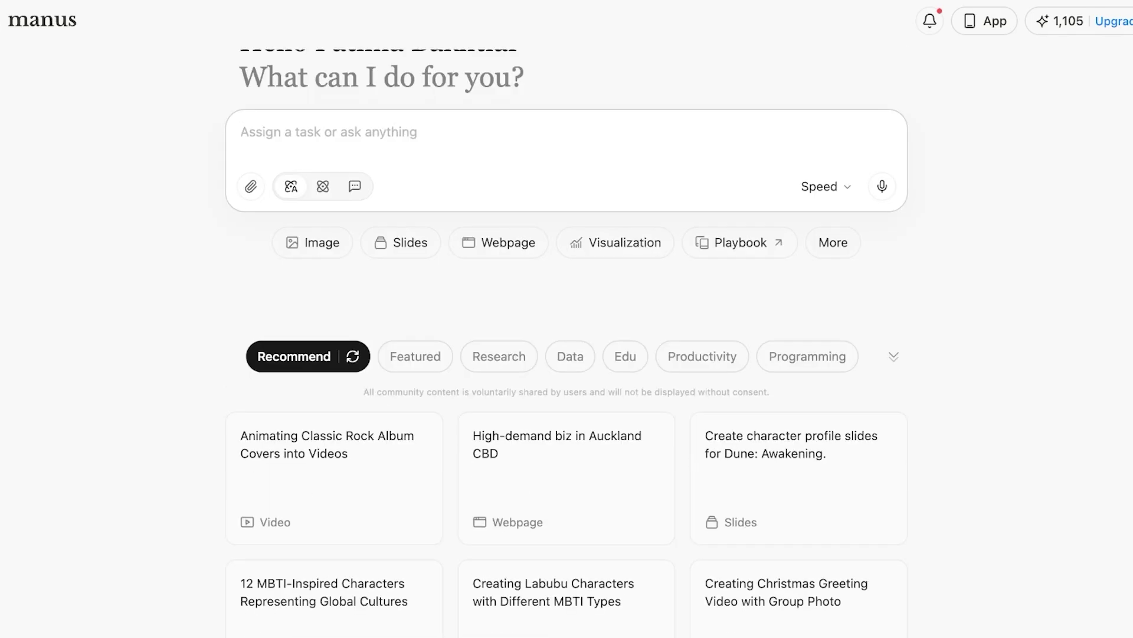
{"action": "left_click", "coordinate": [353, 356]}
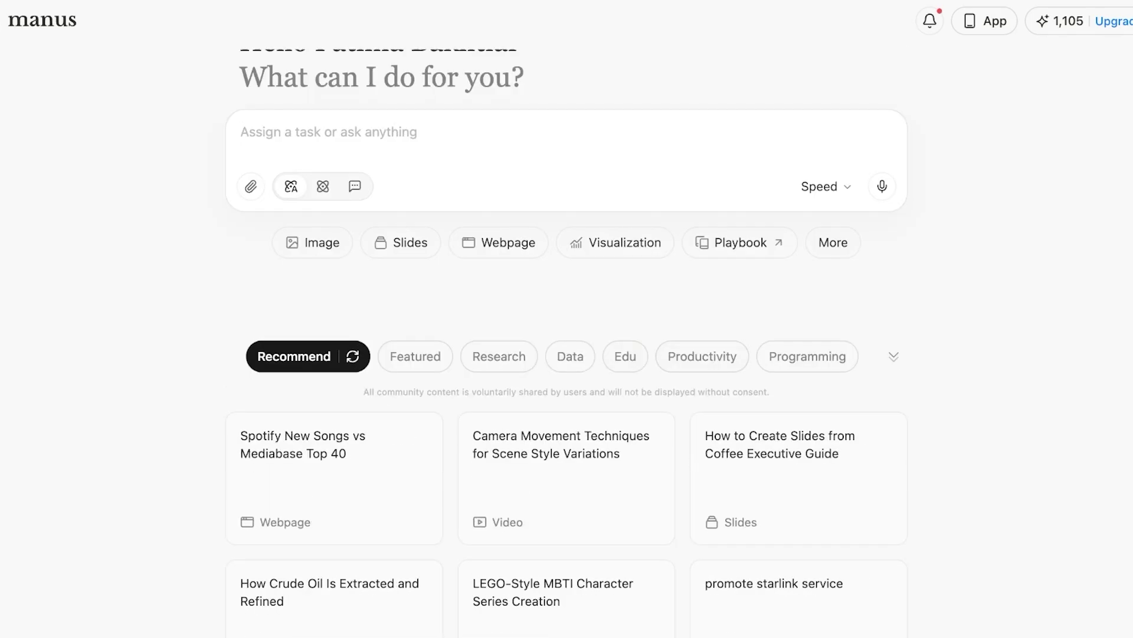
{"action": "scroll", "coordinate": [567, 354], "scroll_direction": "up", "scroll_amount": 2}
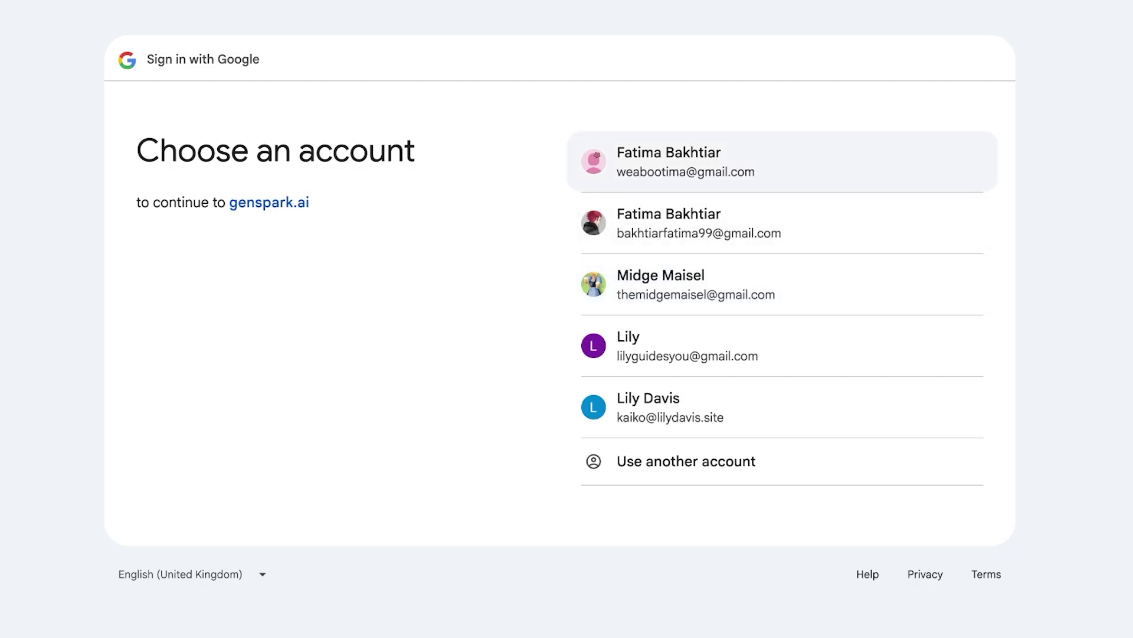
Sign in to Genspark with a Google account and close the AI Pods promo video
{"action": "left_click", "coordinate": [685, 162]}
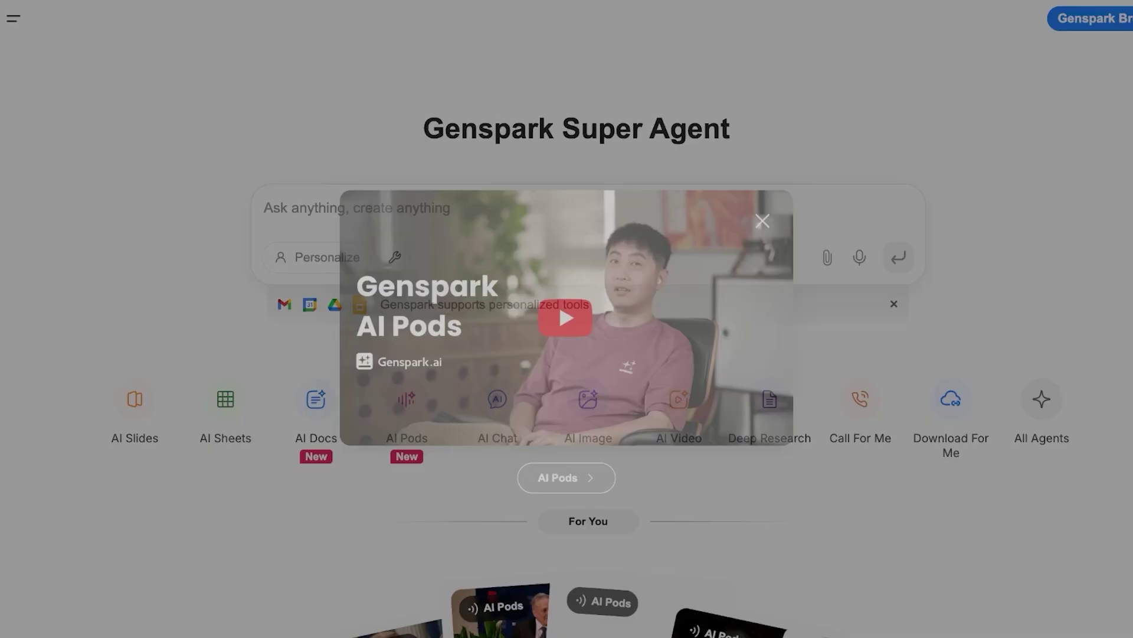
{"action": "key", "text": "Escape"}
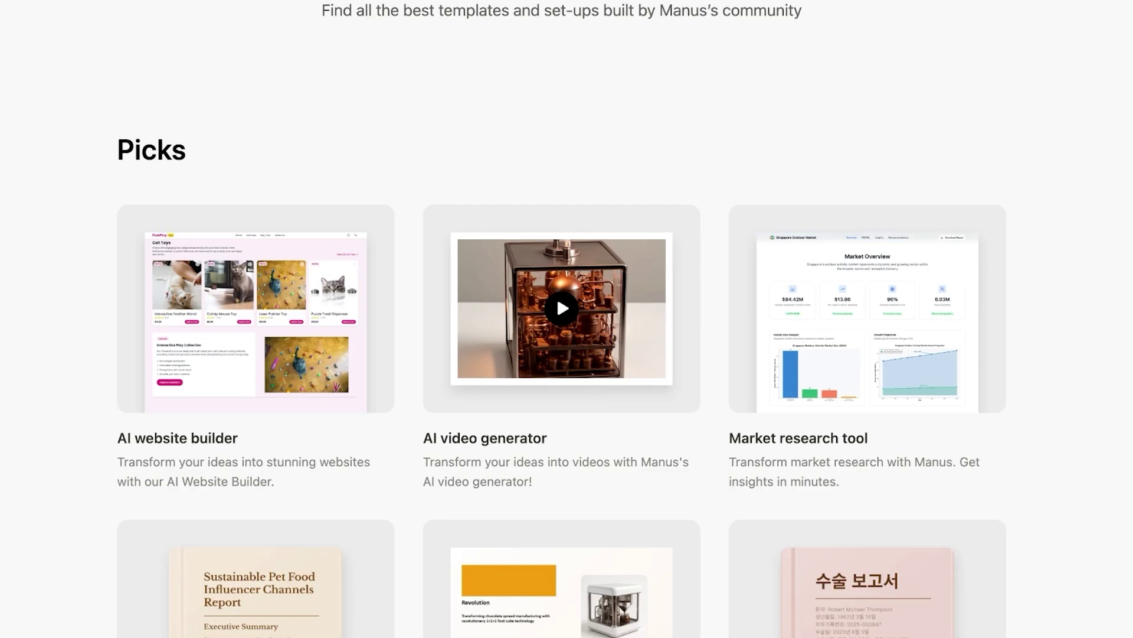
{"action": "scroll", "coordinate": [557, 295], "scroll_direction": "up", "scroll_amount": 3}
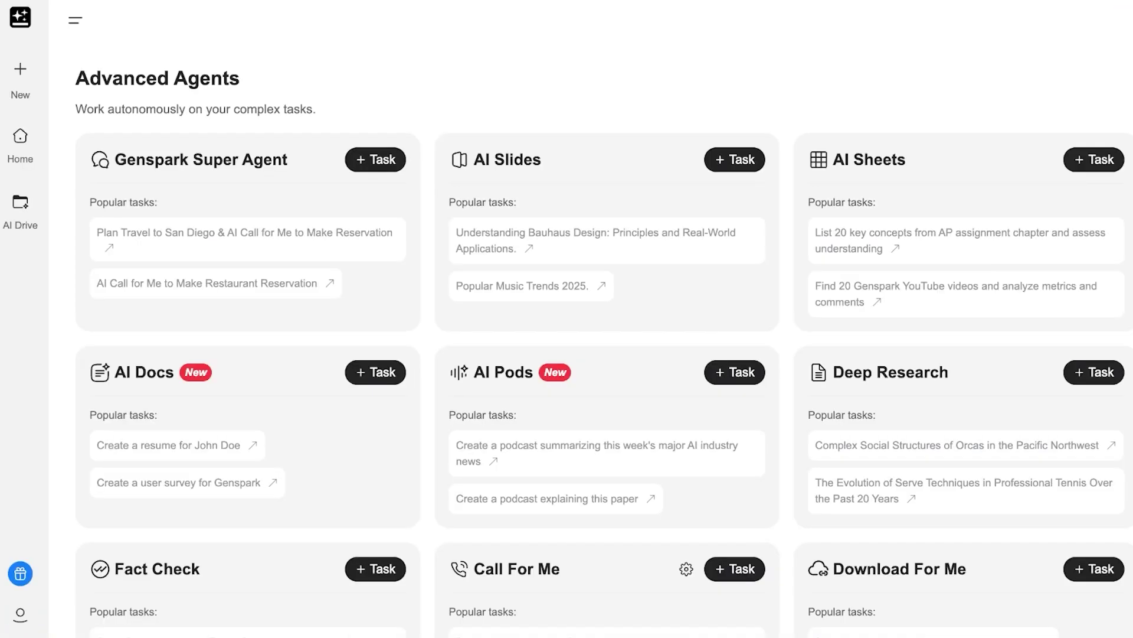
Switch the Manus prompt to Slides and set pages to generate to 4 - 8
{"action": "scroll", "coordinate": [591, 318], "scroll_direction": "down", "scroll_amount": 3}
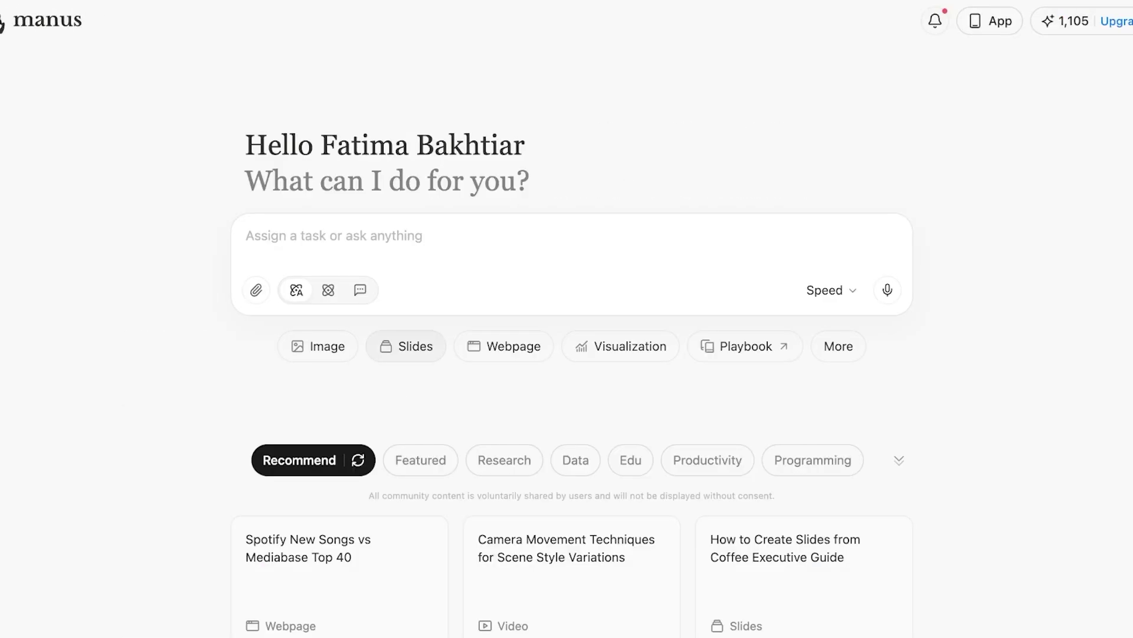
{"action": "left_click", "coordinate": [406, 346]}
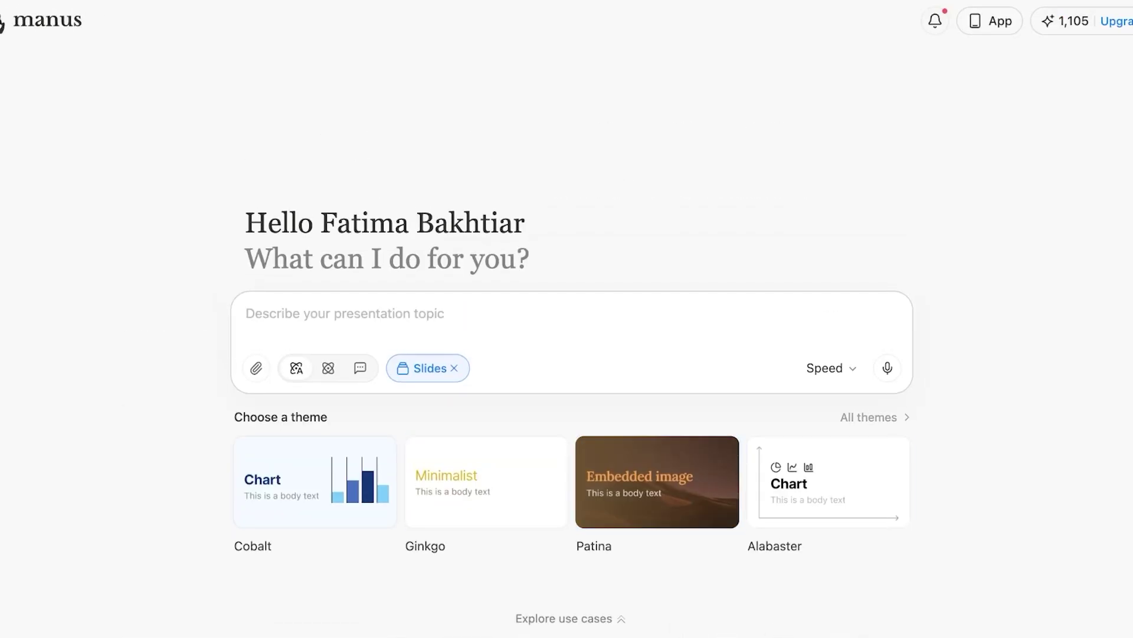
{"action": "left_click", "coordinate": [871, 417]}
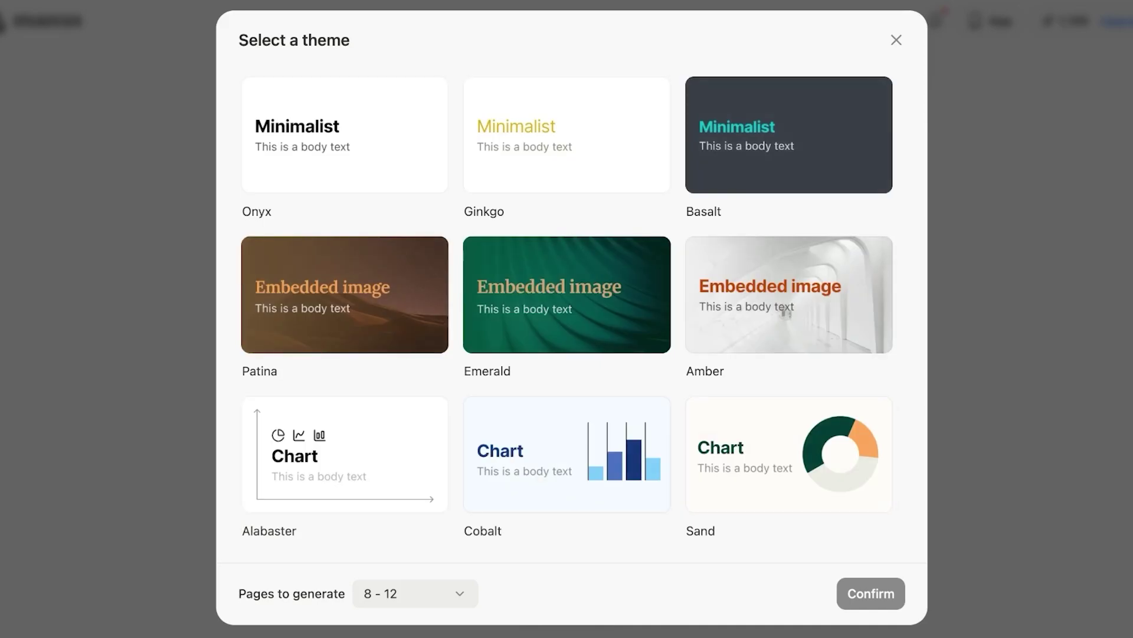
{"action": "left_click", "coordinate": [415, 593]}
{"action": "left_click", "coordinate": [379, 418]}
{"action": "left_click", "coordinate": [896, 40]}
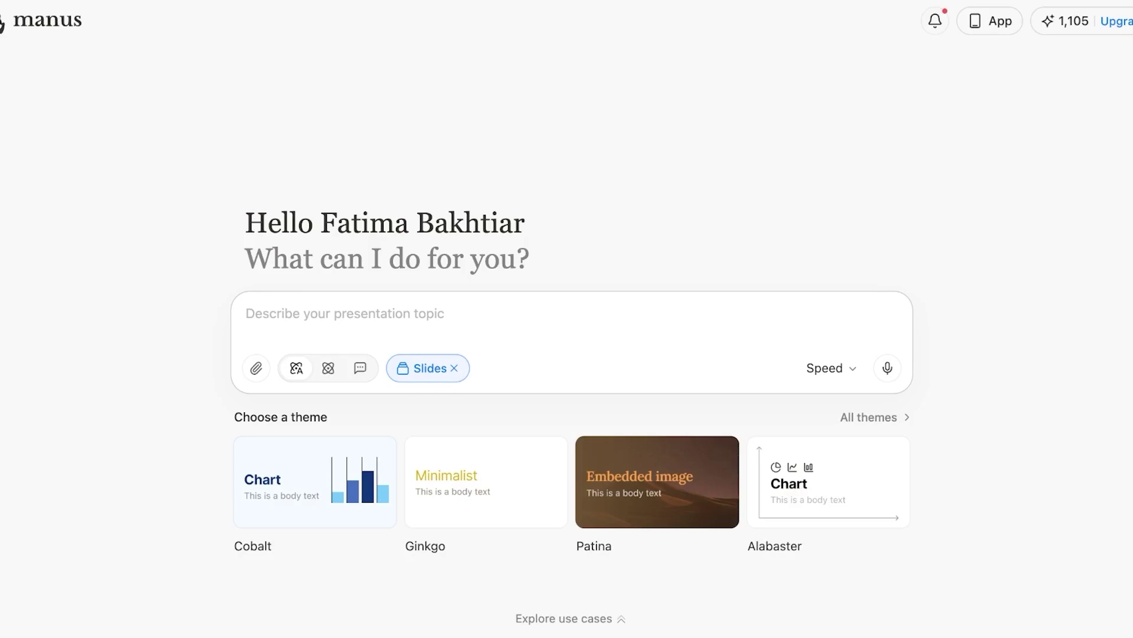
Submit 'fashion' as the slide deck topic
{"action": "type", "text": "fashion"}
{"action": "key", "text": "Return"}
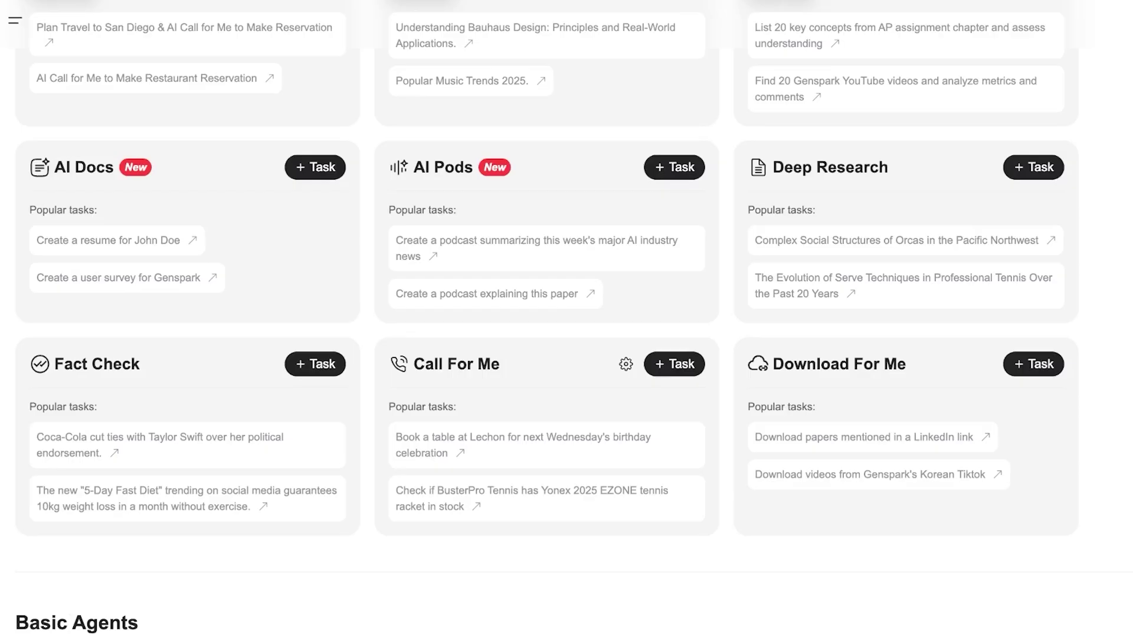
{"action": "scroll", "coordinate": [567, 319], "scroll_direction": "up", "scroll_amount": 4}
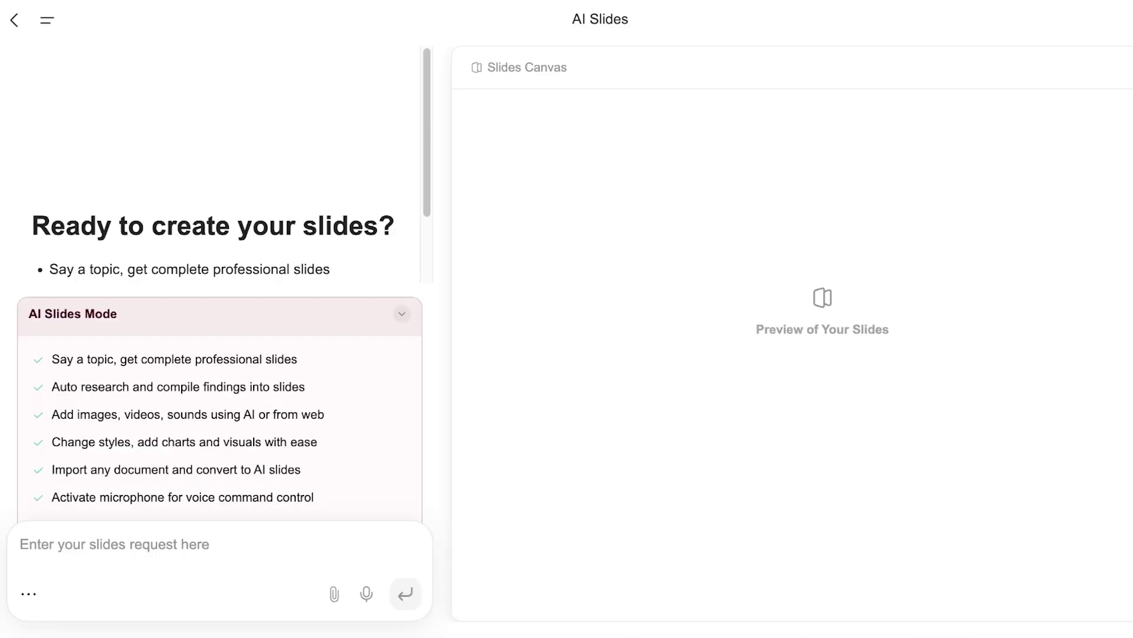
Submit 'fashion' as the topic in Genspark AI Slides
{"action": "type", "text": "fashion"}
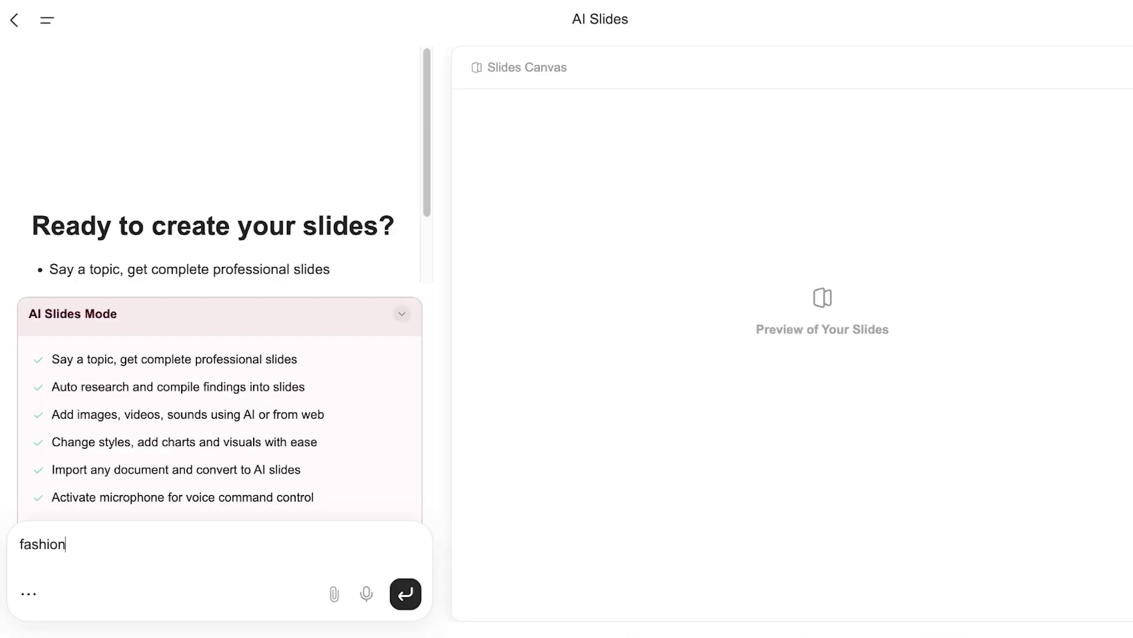
{"action": "key", "text": "Return"}
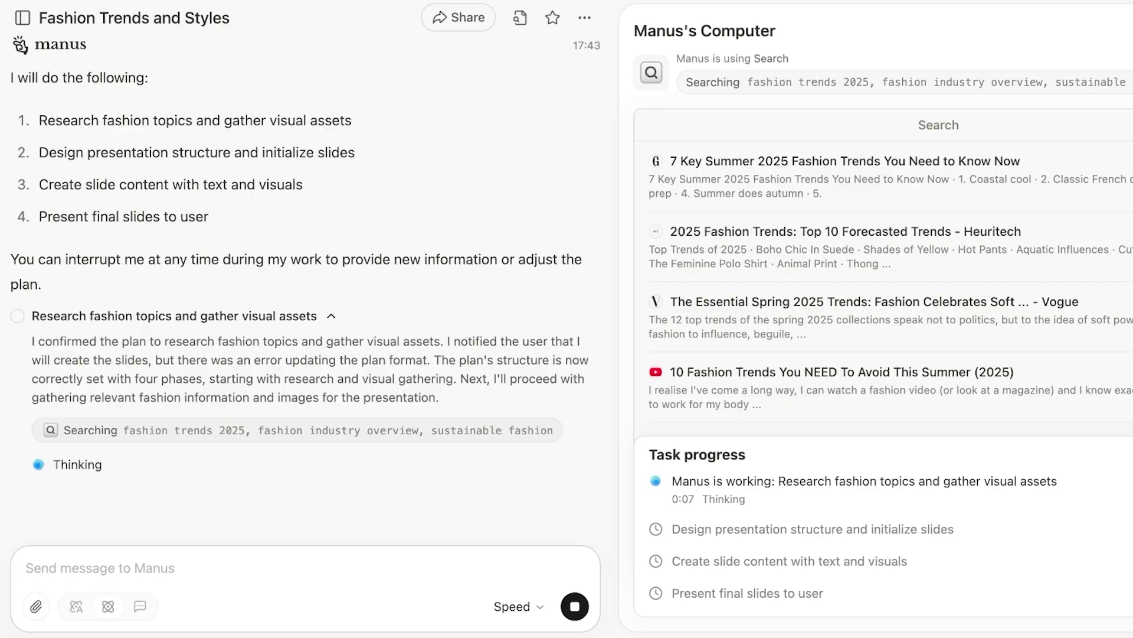
{"action": "scroll", "coordinate": [305, 283], "scroll_direction": "up", "scroll_amount": 4}
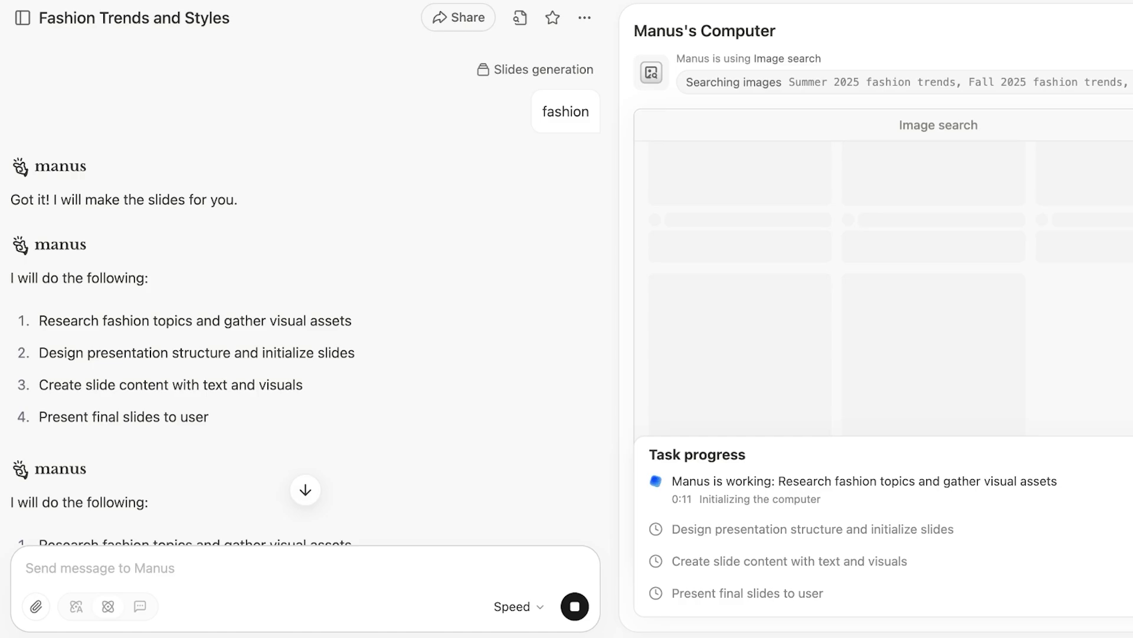
{"action": "scroll", "coordinate": [306, 284], "scroll_direction": "down", "scroll_amount": 7}
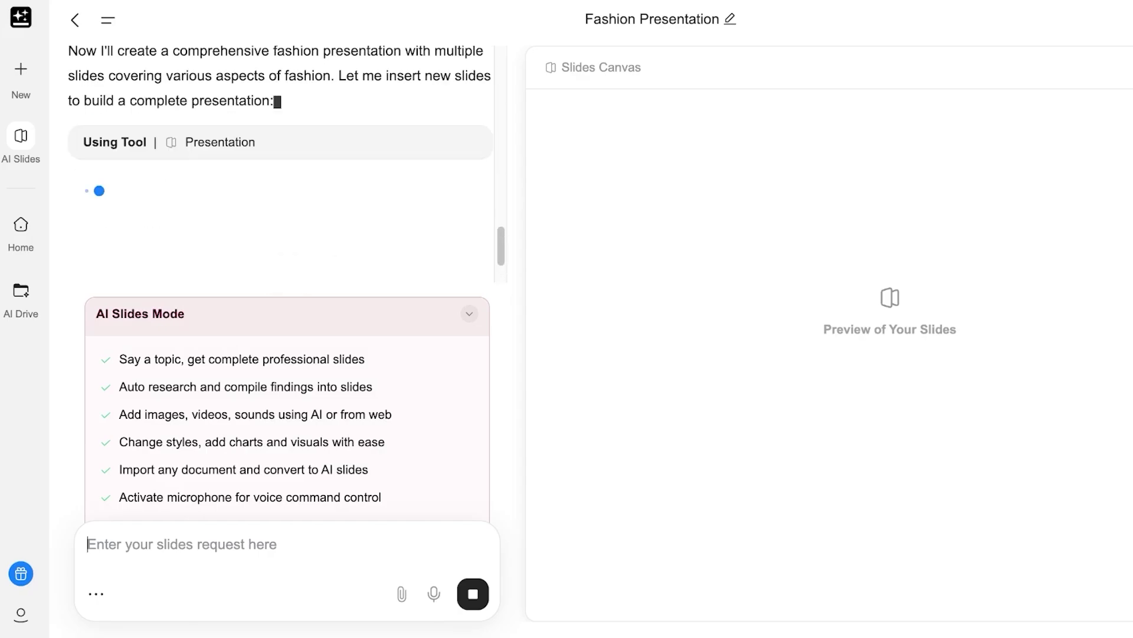
{"action": "scroll", "coordinate": [280, 159], "scroll_direction": "up", "scroll_amount": 3}
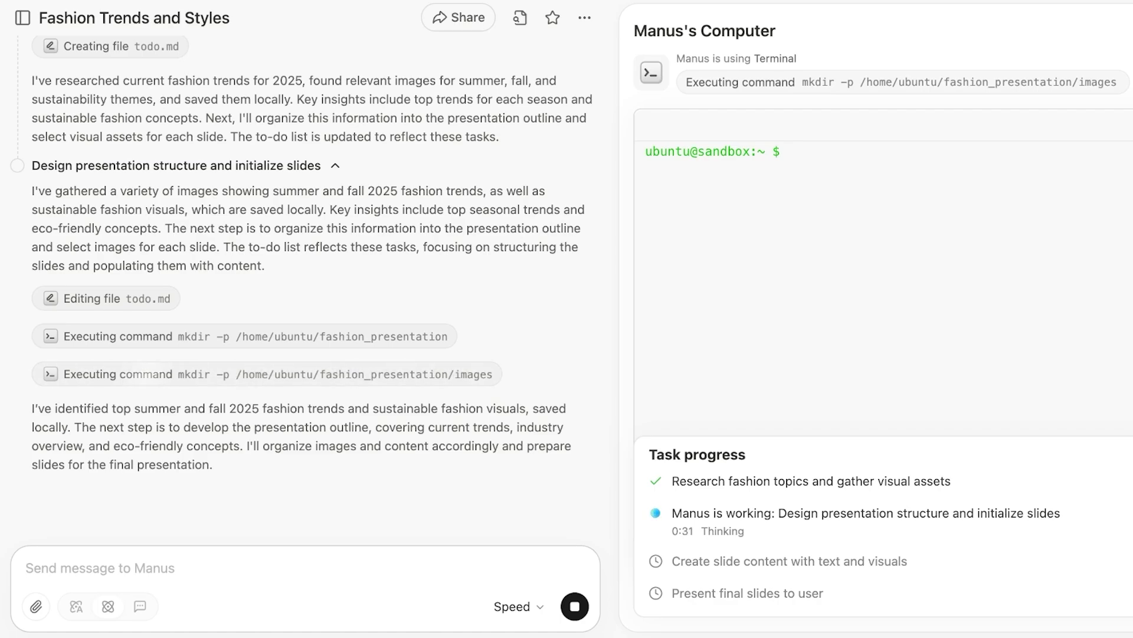
{"action": "scroll", "coordinate": [313, 284], "scroll_direction": "up", "scroll_amount": 4}
{"action": "scroll", "coordinate": [313, 284], "scroll_direction": "down", "scroll_amount": 1}
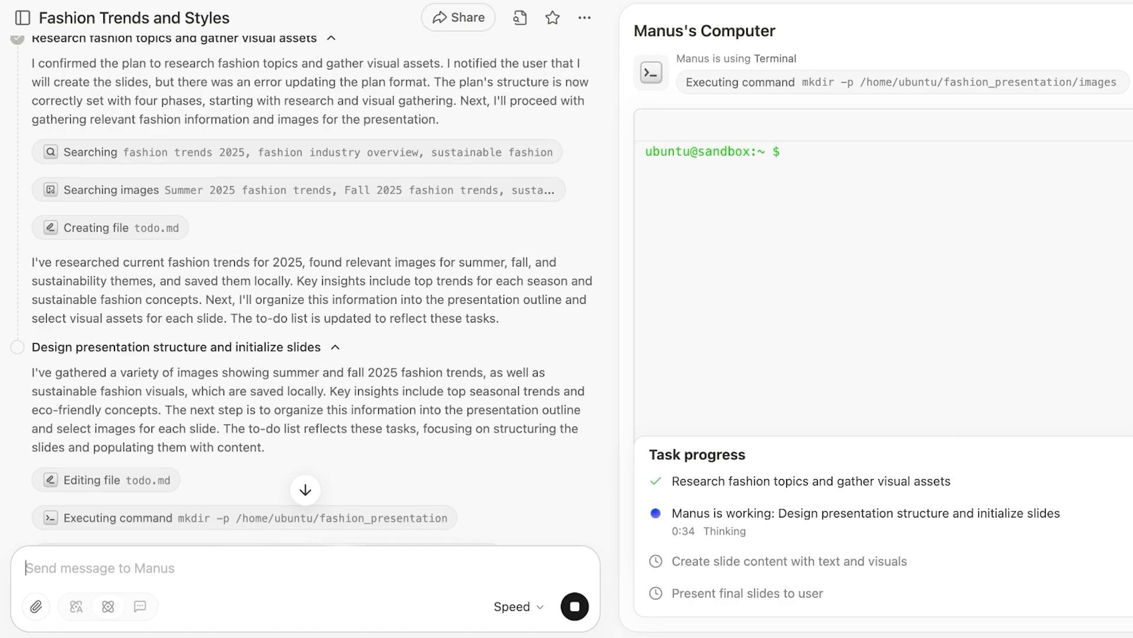
{"action": "scroll", "coordinate": [313, 284], "scroll_direction": "down", "scroll_amount": 4}
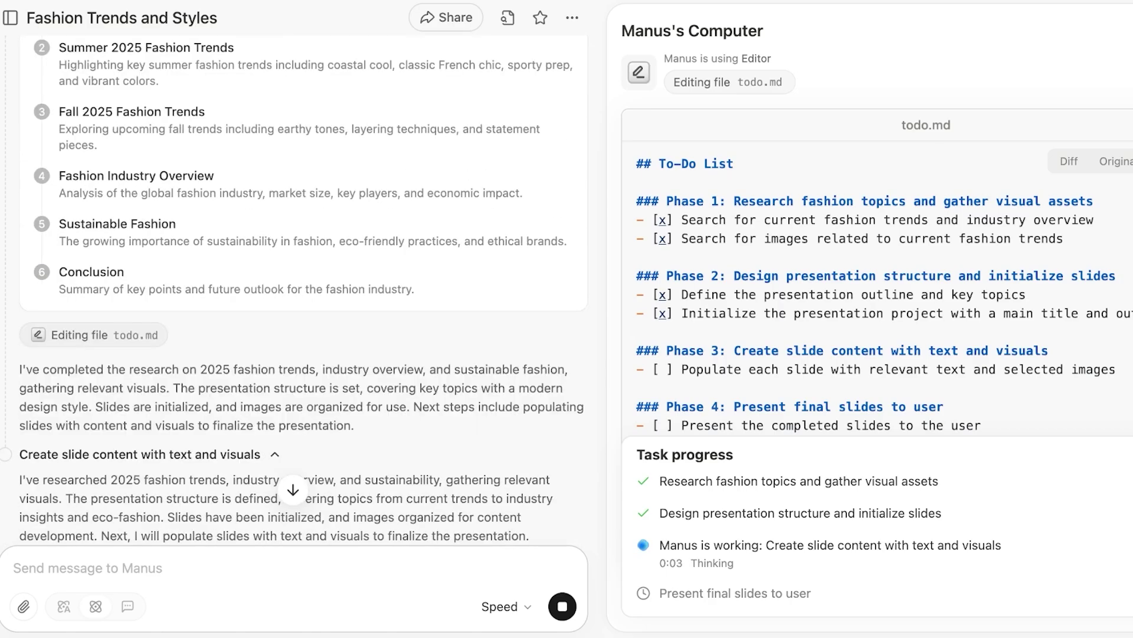
{"action": "scroll", "coordinate": [295, 295], "scroll_direction": "up", "scroll_amount": 2}
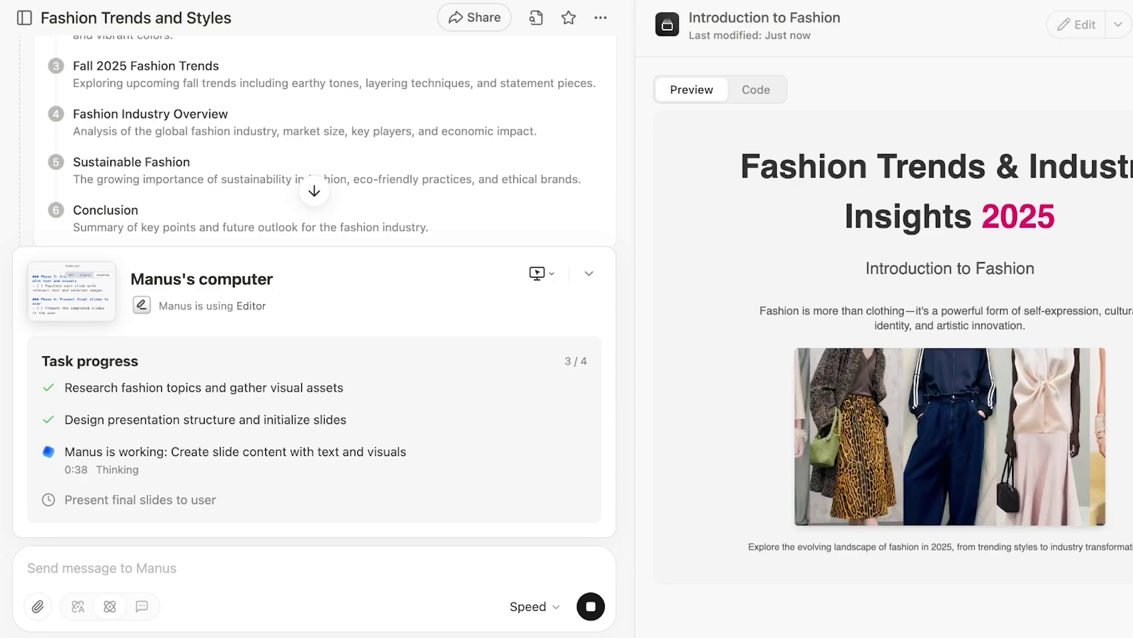
{"action": "left_click", "coordinate": [27, 568]}
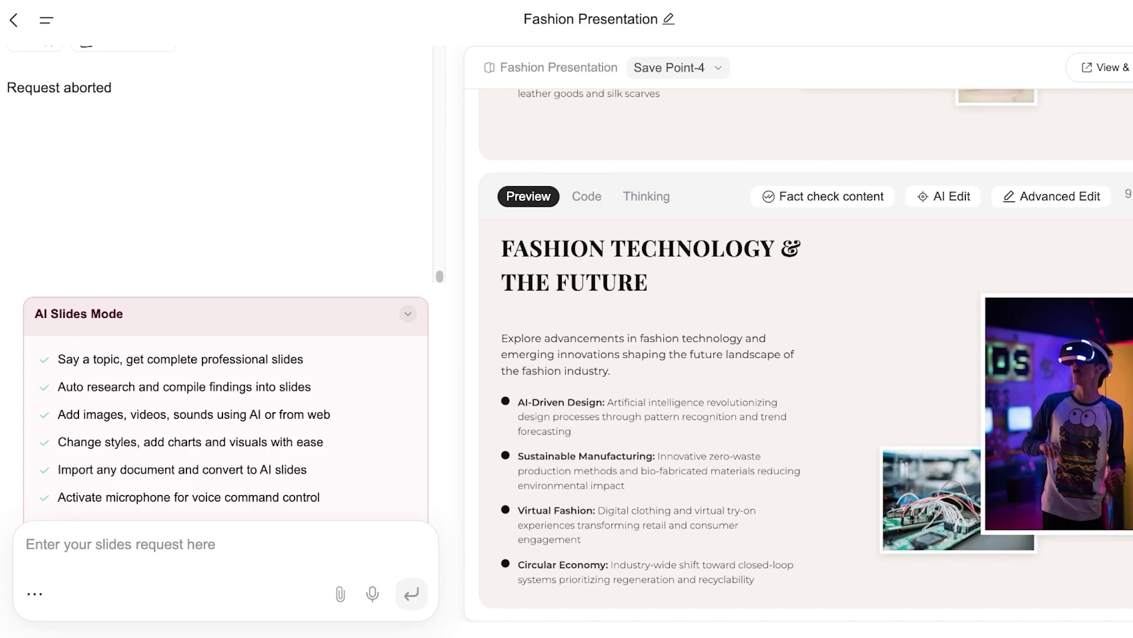
{"action": "scroll", "coordinate": [806, 354], "scroll_direction": "up", "scroll_amount": 15}
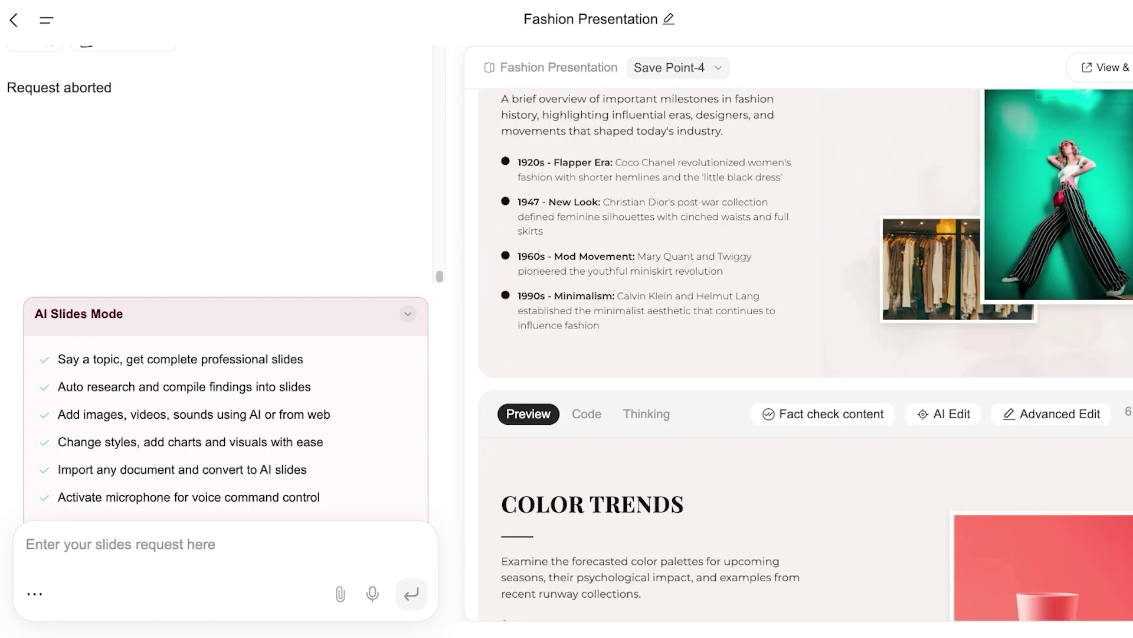
{"action": "scroll", "coordinate": [806, 354], "scroll_direction": "up", "scroll_amount": 10}
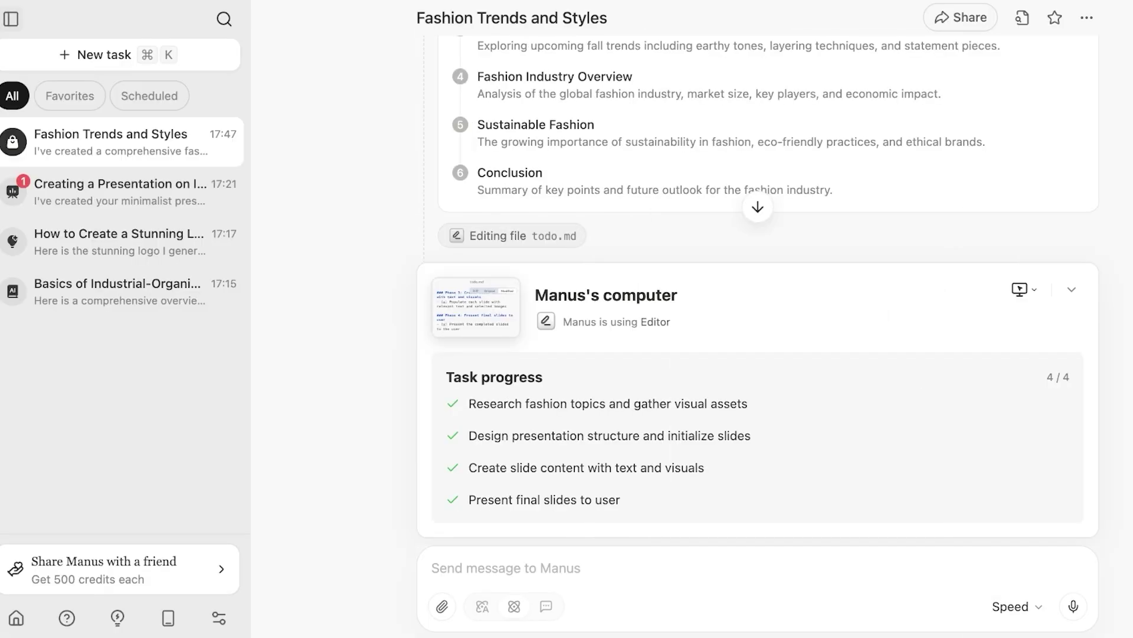
Open the Share Manus invite-friends-for-credits offer and dismiss it
{"action": "left_click", "coordinate": [118, 569]}
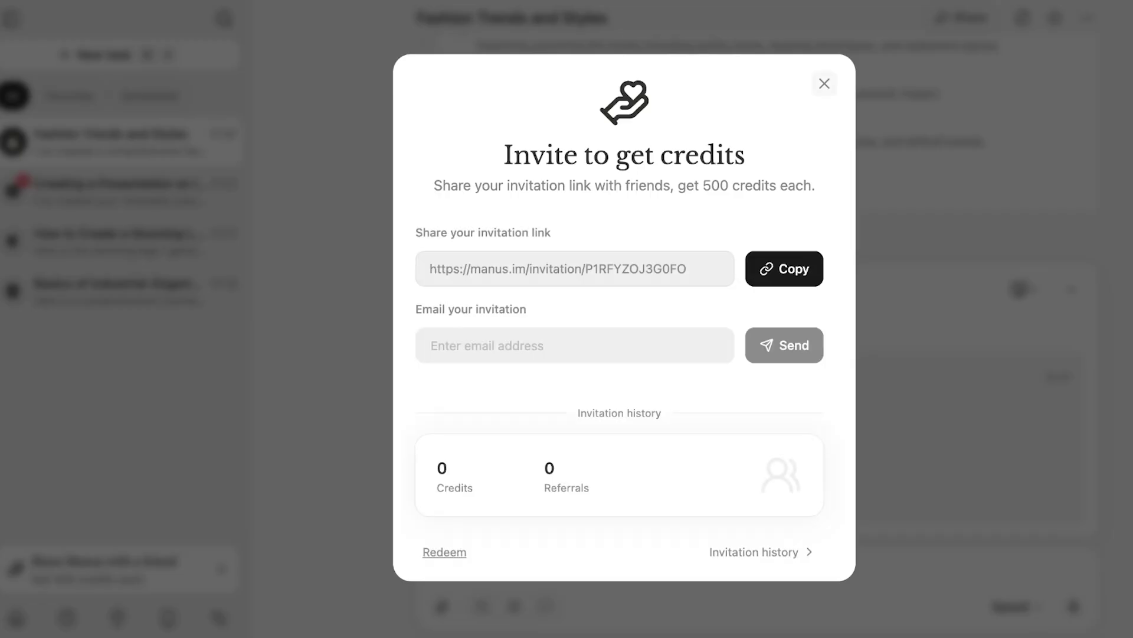
{"action": "key", "text": "Escape"}
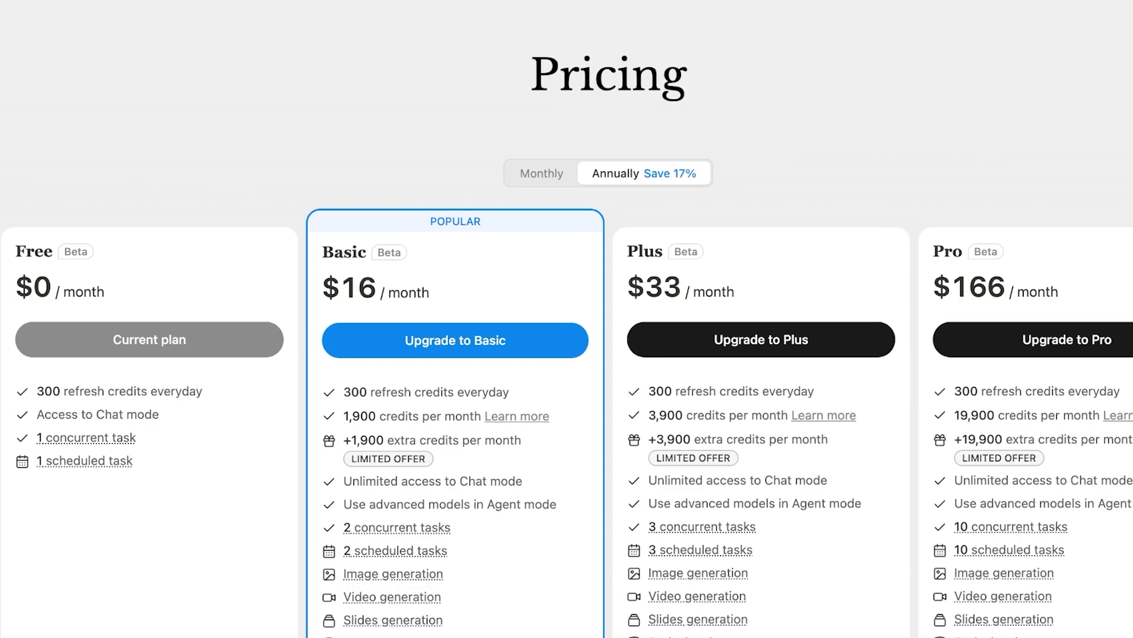
{"action": "scroll", "coordinate": [567, 325], "scroll_direction": "down", "scroll_amount": 1}
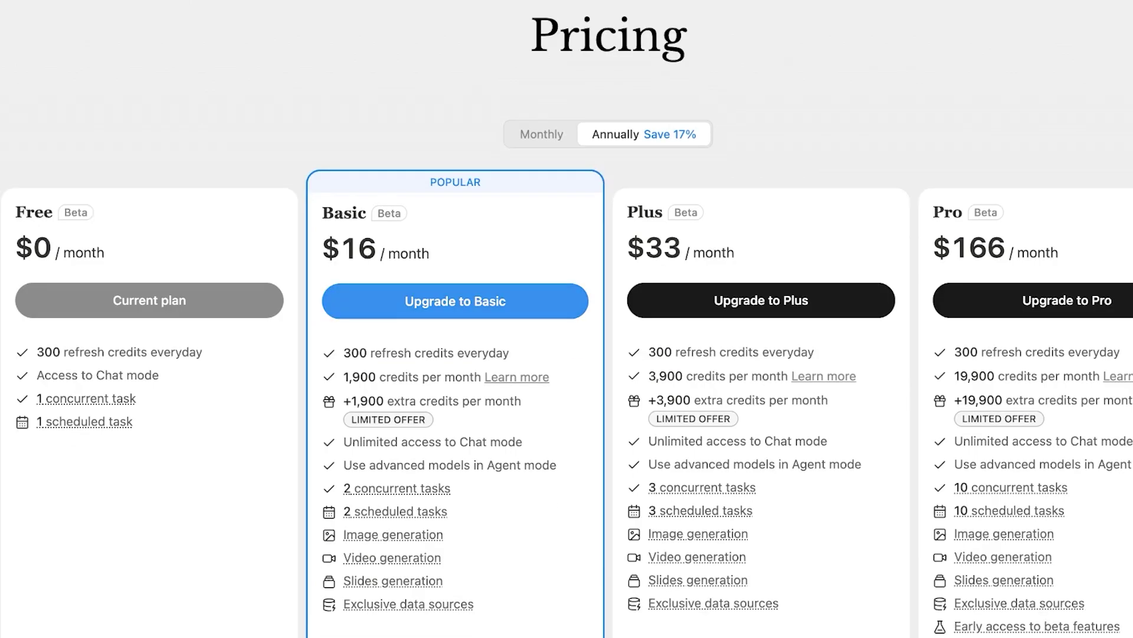